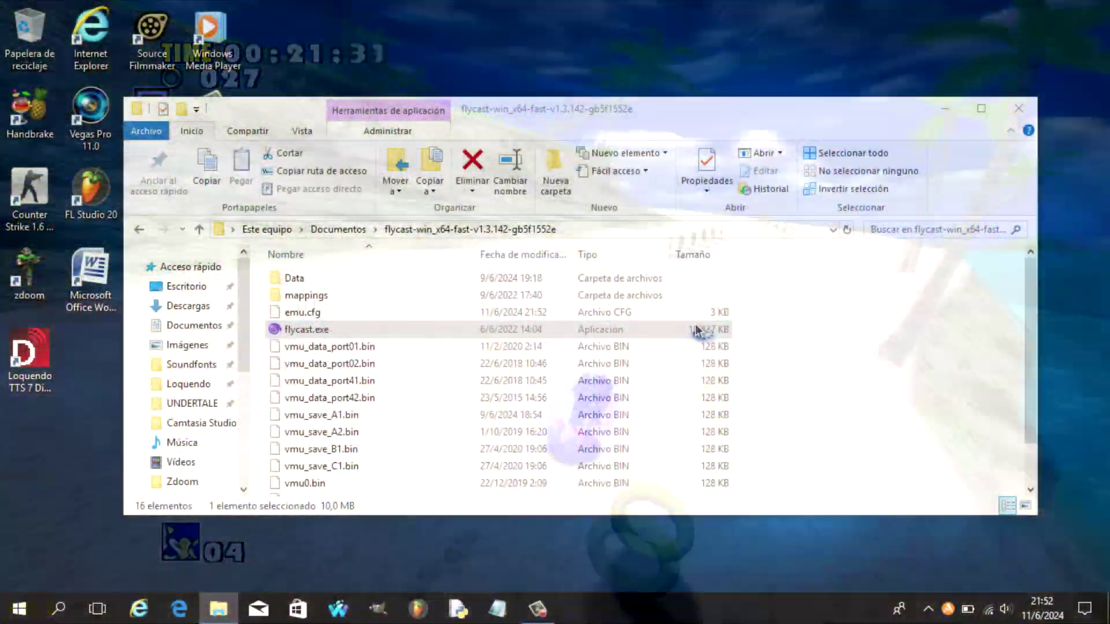
# Step: Launch flycast.exe and set the games' language to Spanish in the general settings
pyautogui.doubleClick(697, 330)
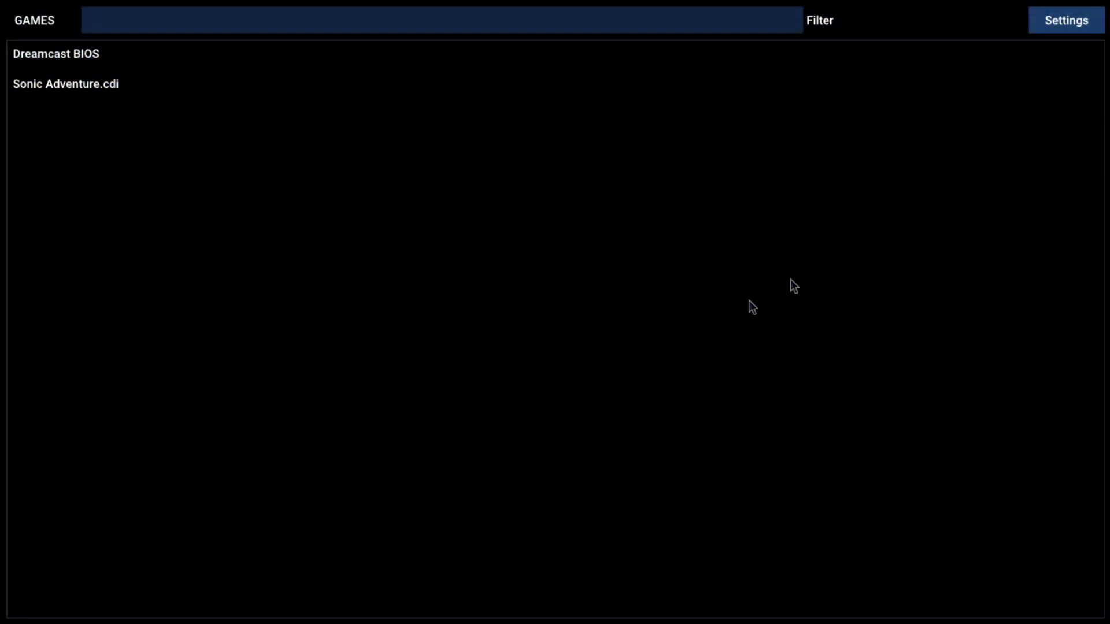
pyautogui.click(1063, 20)
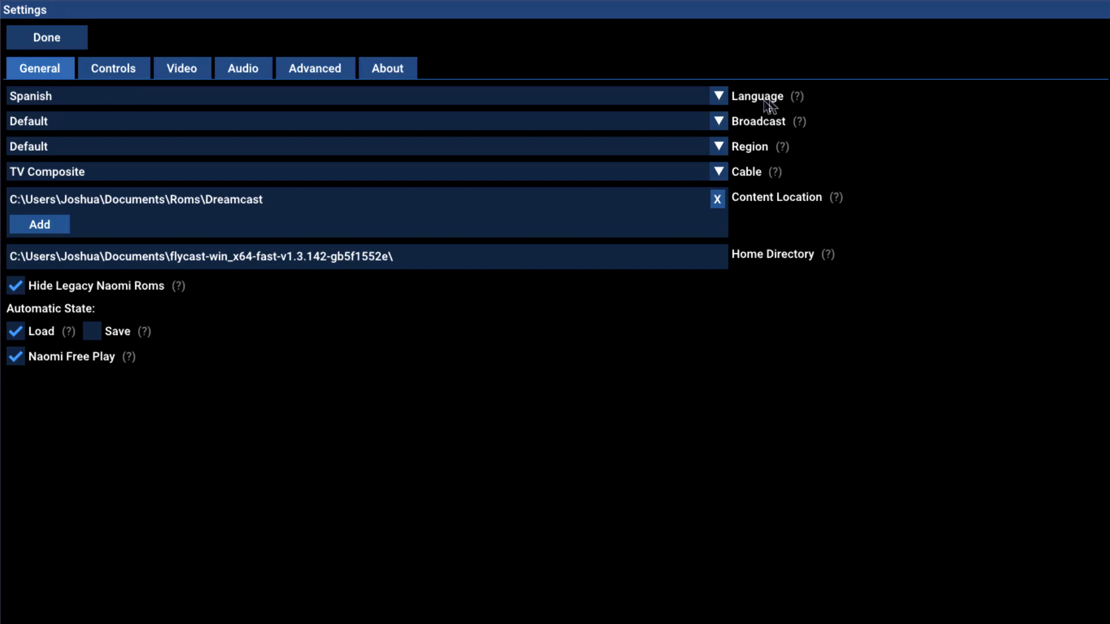
pyautogui.click(712, 100)
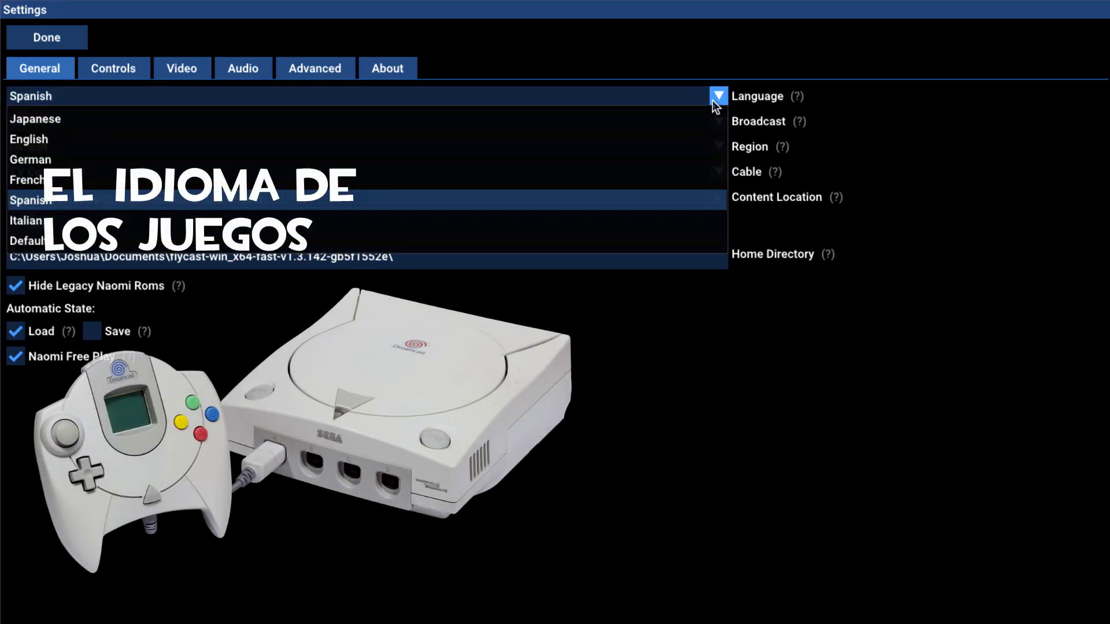
pyautogui.click(671, 200)
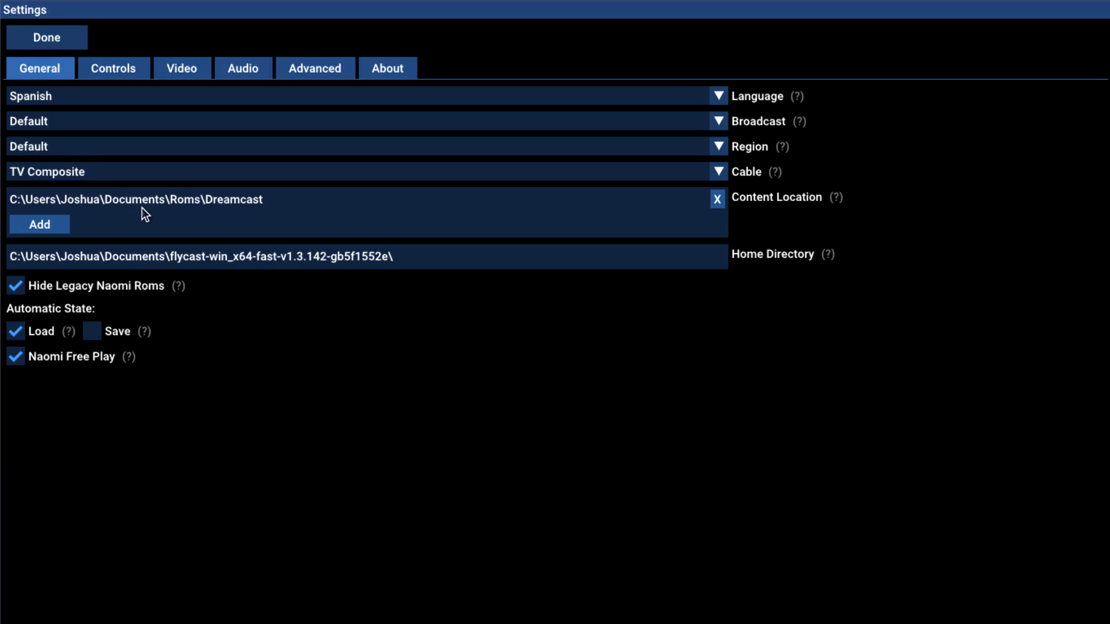
# Step: Browse the folders available for a new content location and cancel the selection
pyautogui.click(64, 221)
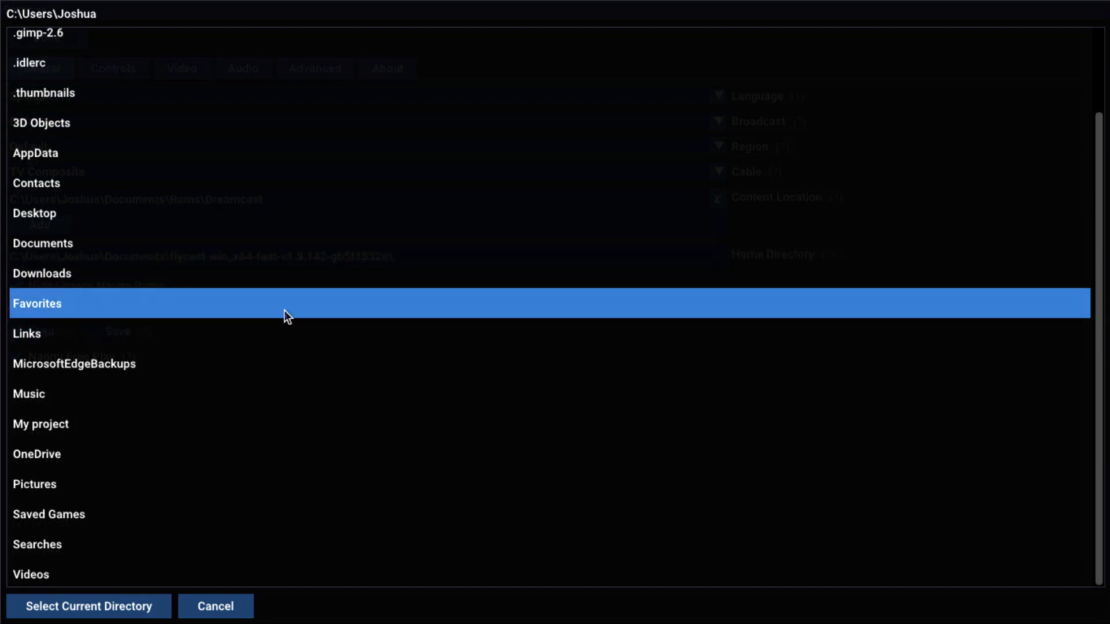
pyautogui.scroll(3, 285, 311)
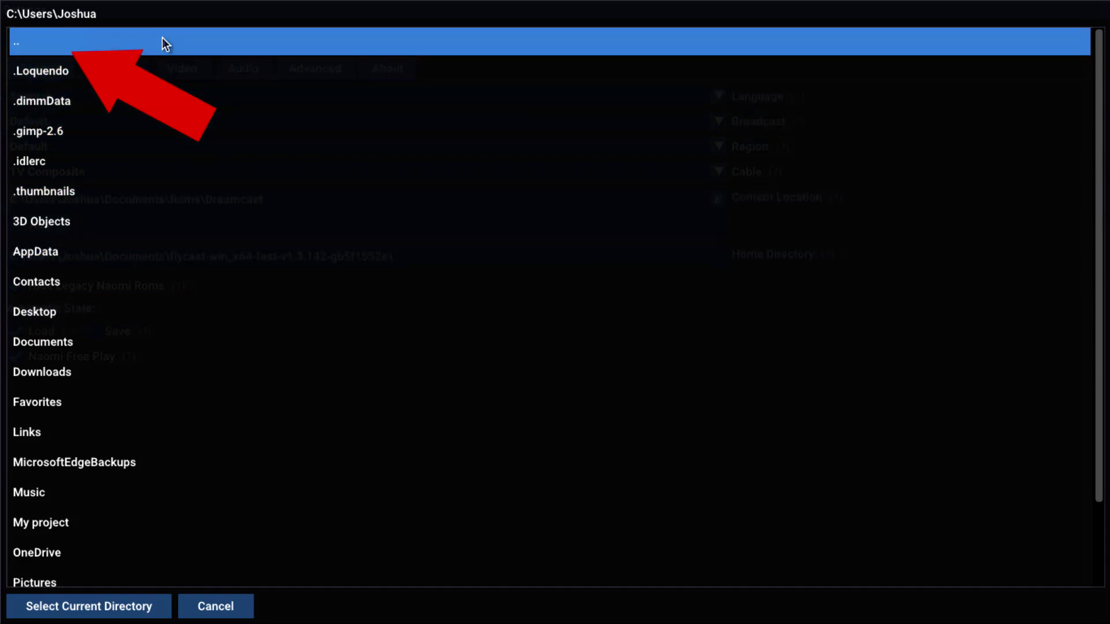
pyautogui.click(164, 42)
pyautogui.click(166, 161)
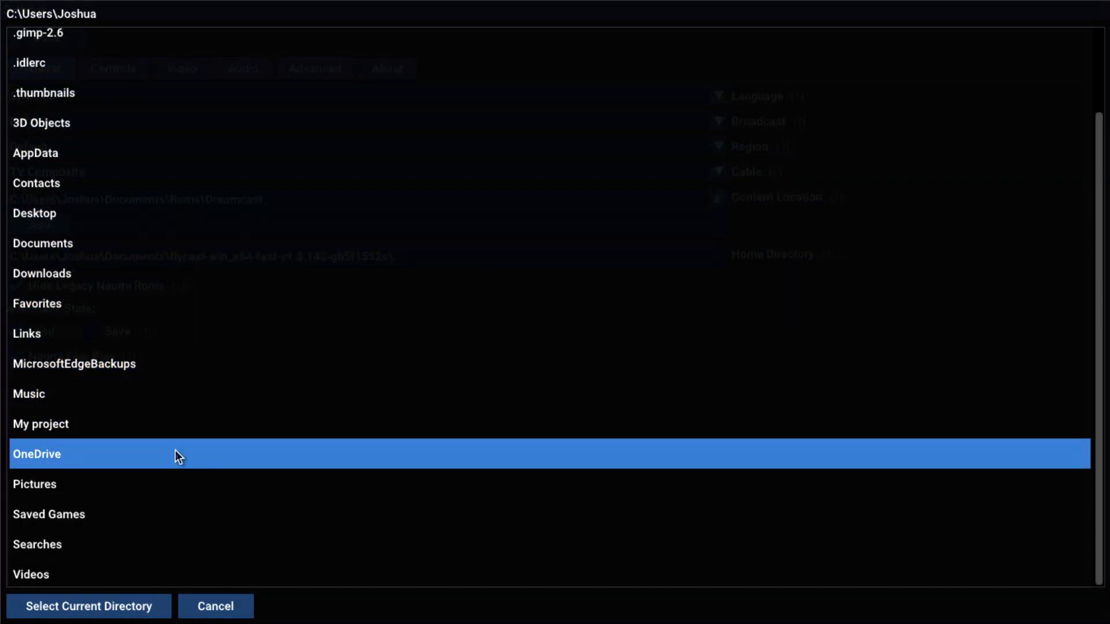
pyautogui.scroll(3, 175, 450)
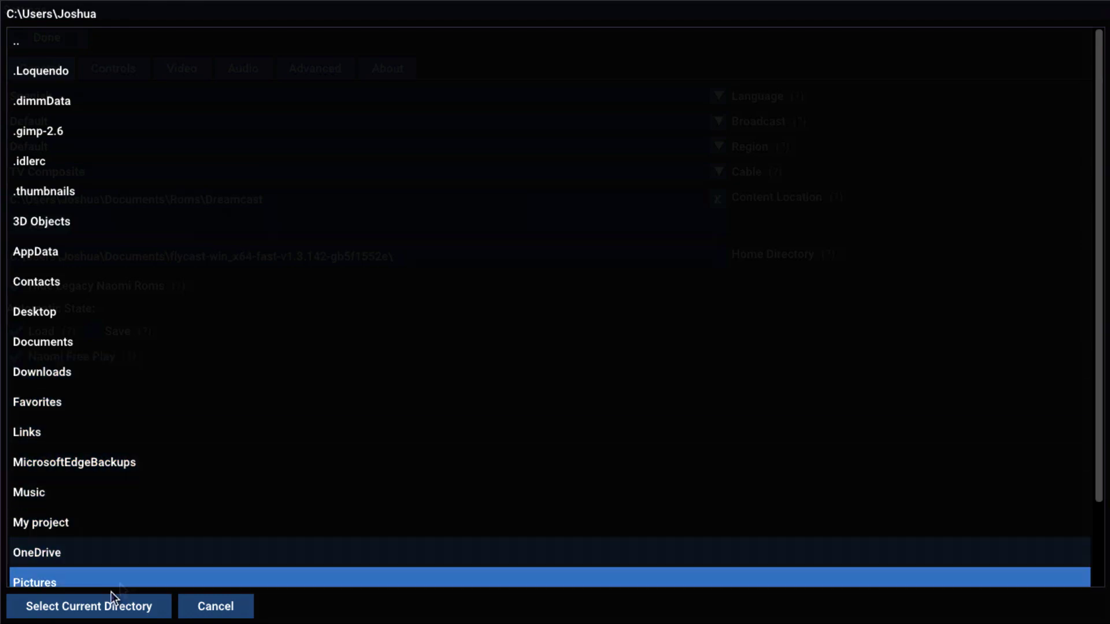
pyautogui.click(241, 605)
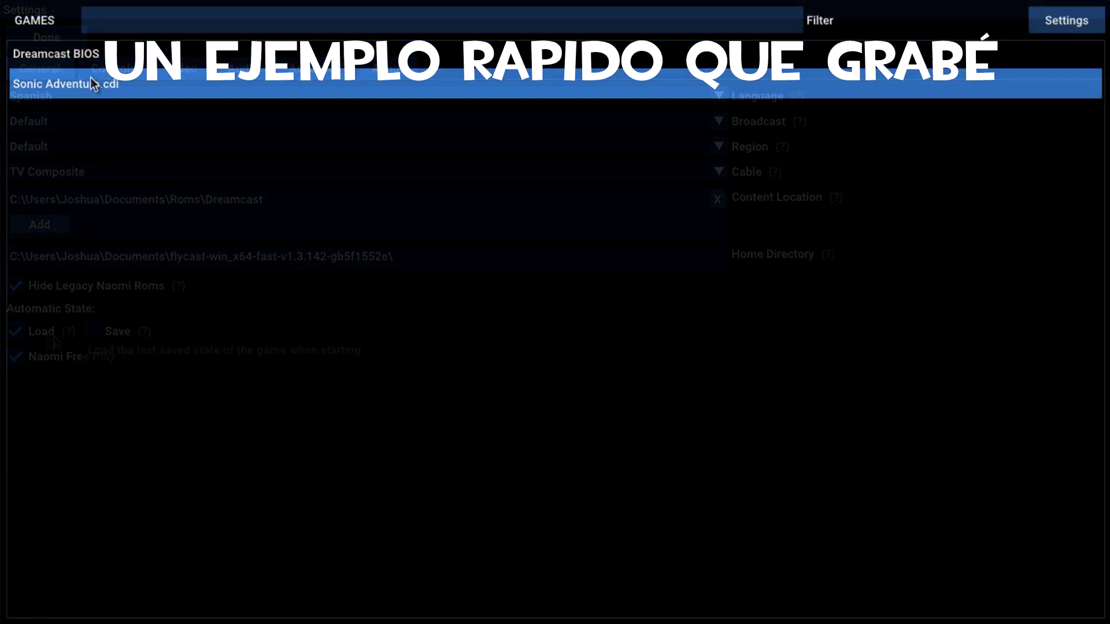
# Step: Start Sonic Adventure.cdi and bring up the emulator menu during the game
pyautogui.click(91, 81)
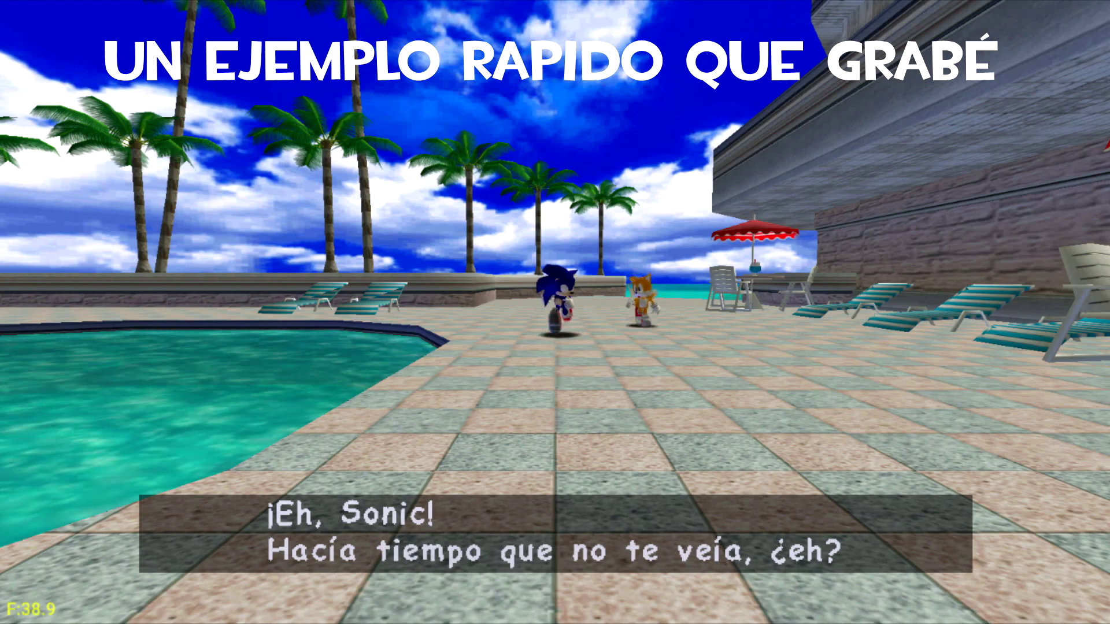
pyautogui.press('Tab')
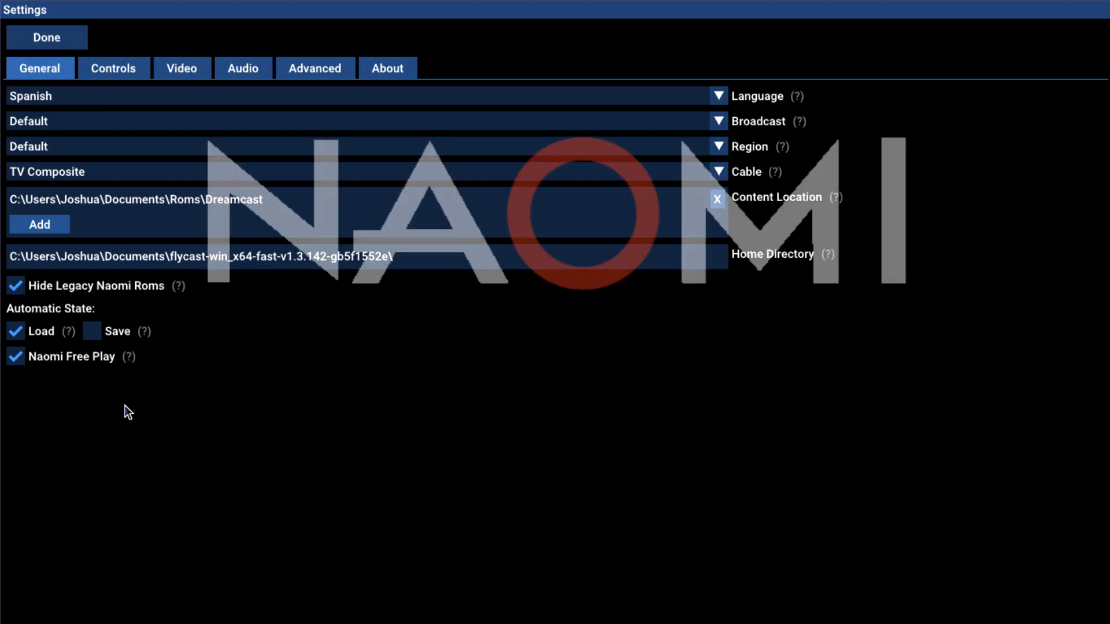
# Step: Open the Xbox 360 Controller's mapping in the control settings and try to remap the Up direction
pyautogui.click(131, 71)
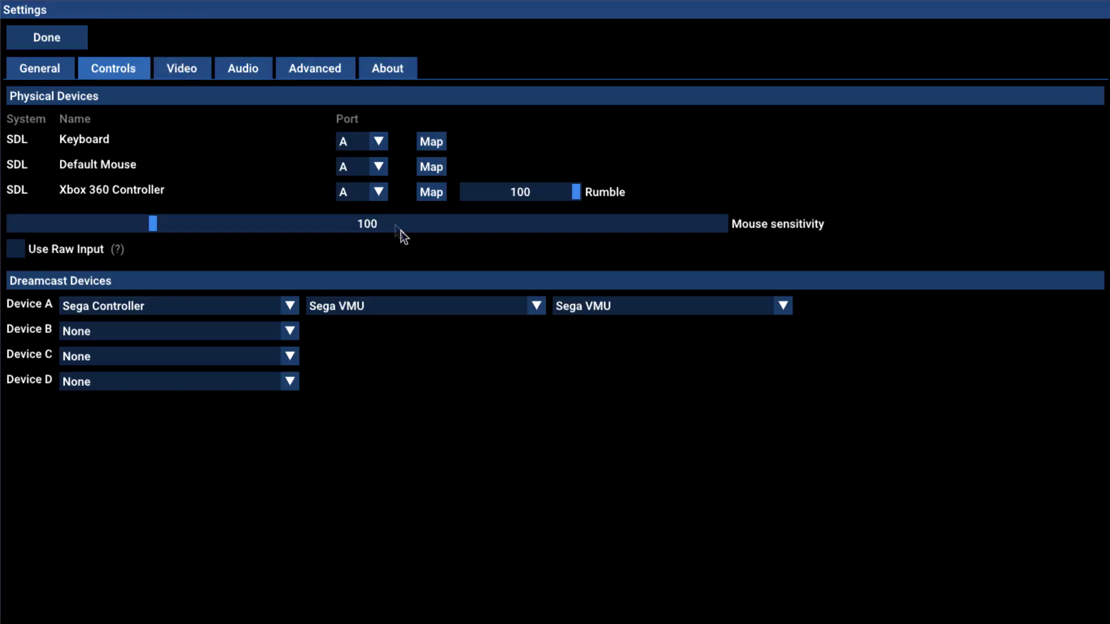
pyautogui.click(426, 194)
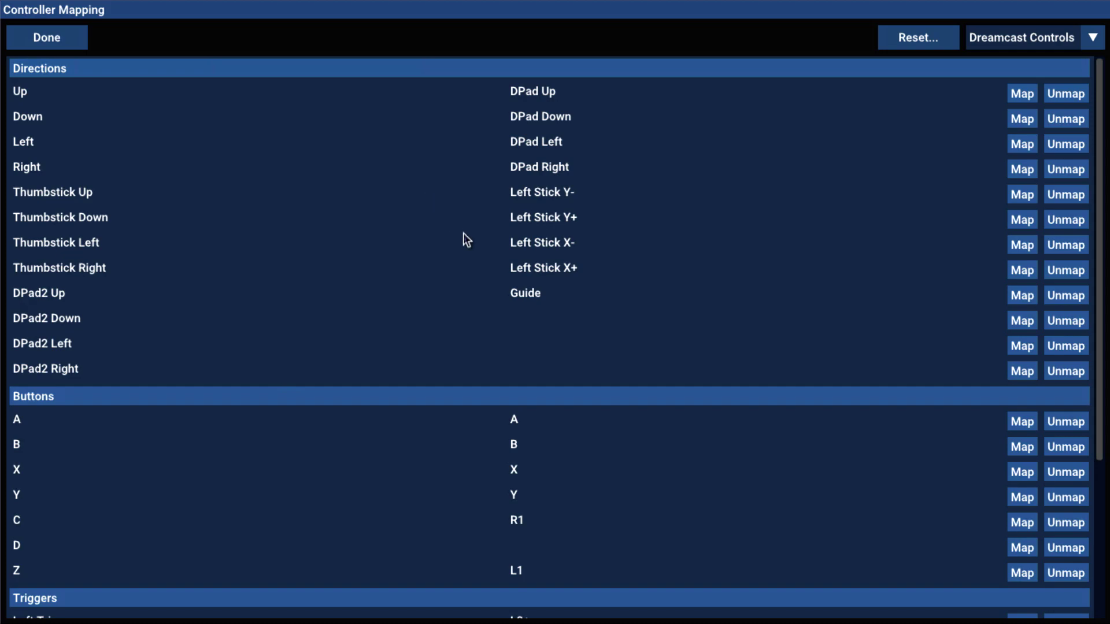
pyautogui.scroll(-4, 463, 234)
pyautogui.scroll(3, 482, 435)
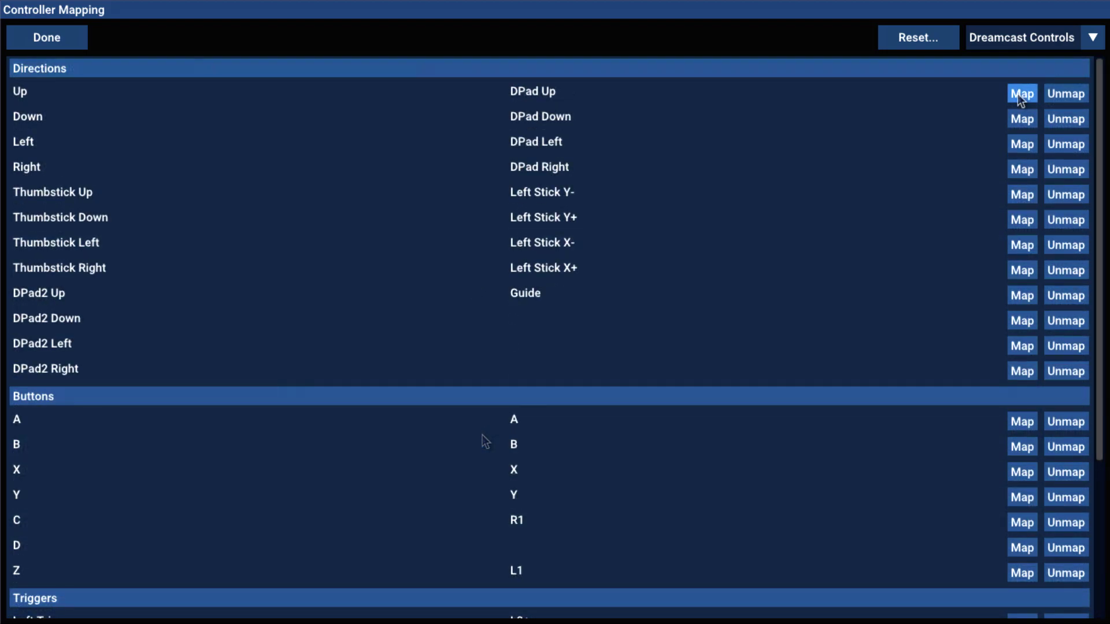
pyautogui.click(1019, 94)
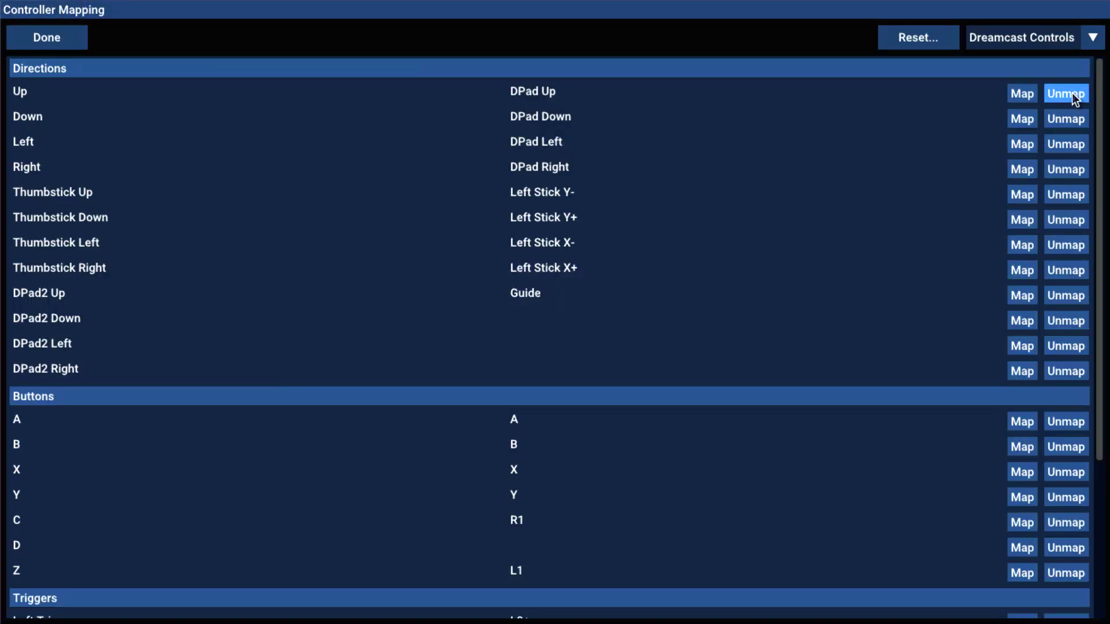
pyautogui.click(1047, 93)
pyautogui.click(1022, 94)
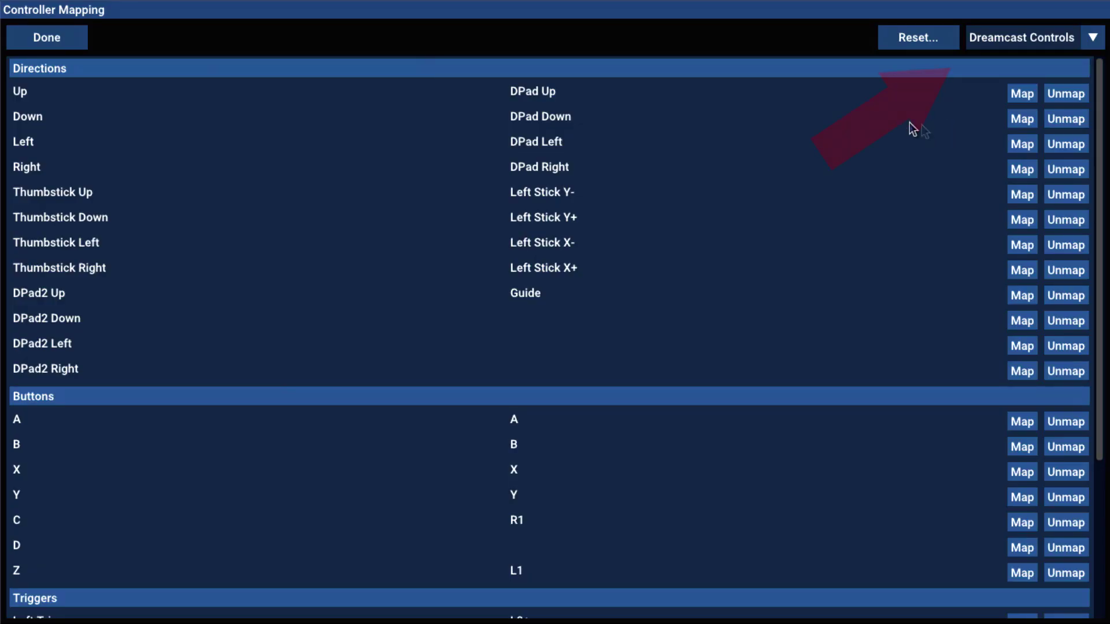
# Step: Switch the controller mapping to Arcade Controls and look through its assignments
pyautogui.click(1062, 44)
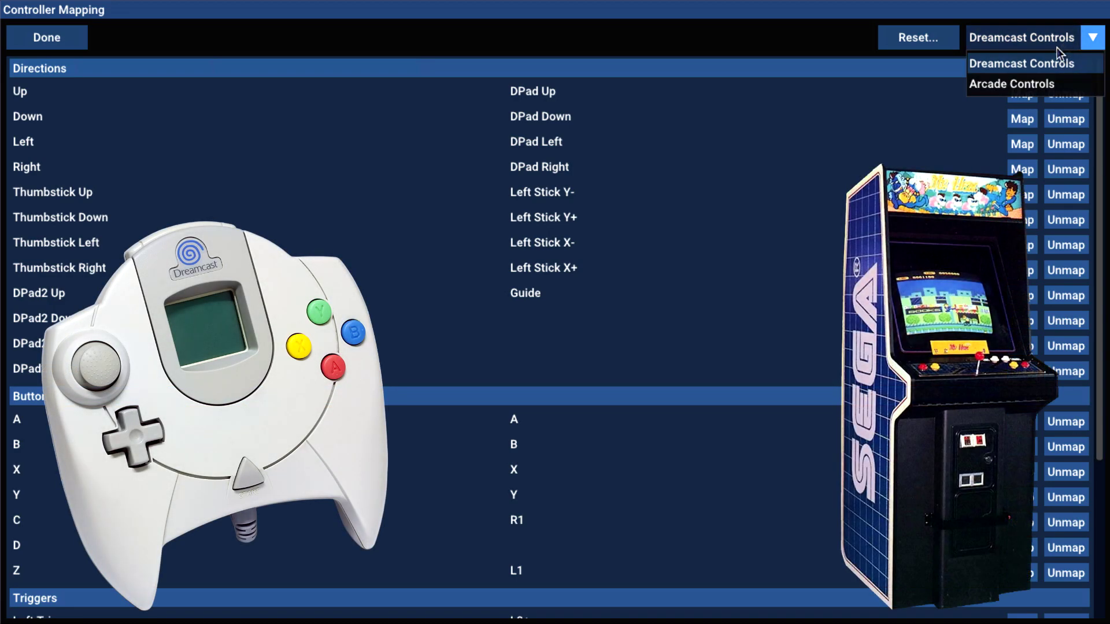
pyautogui.click(1025, 83)
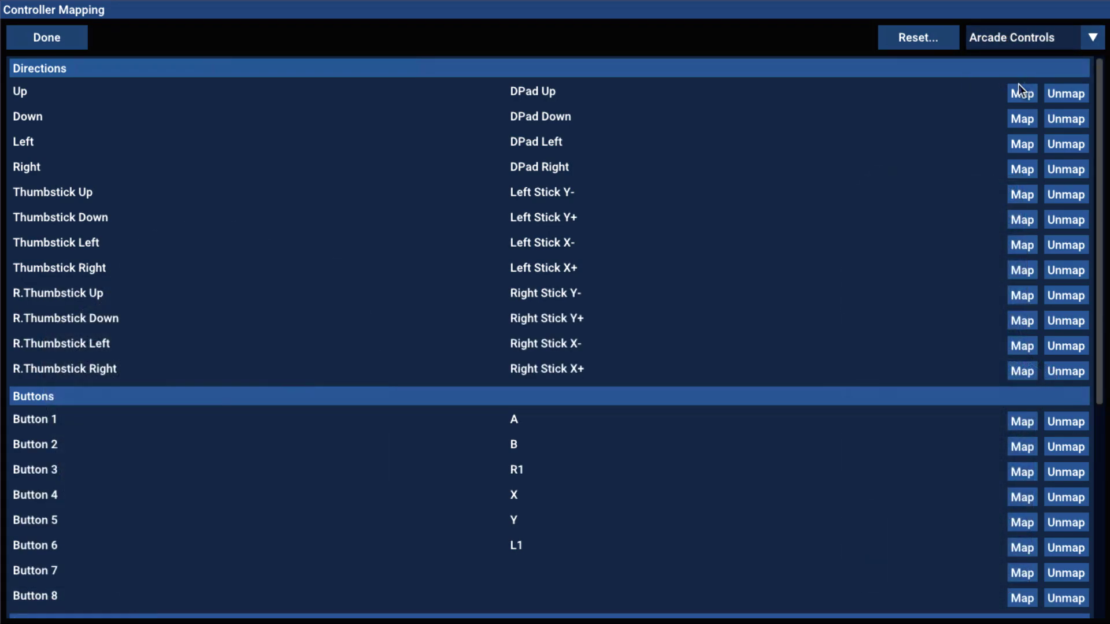
pyautogui.scroll(-5, 899, 178)
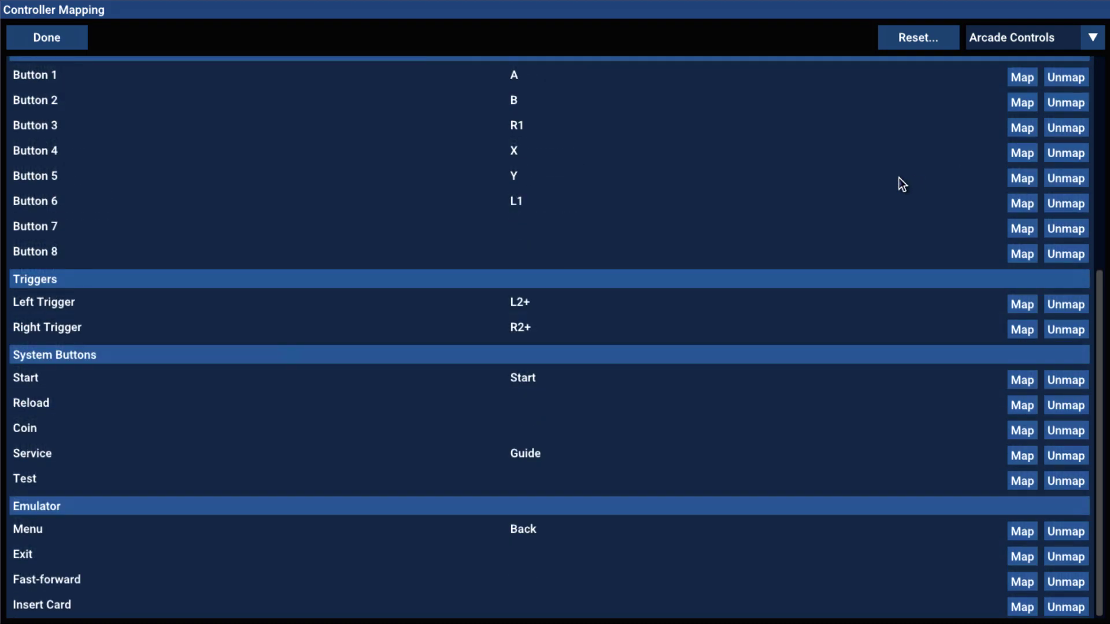
pyautogui.scroll(3, 900, 178)
pyautogui.scroll(3, 900, 178)
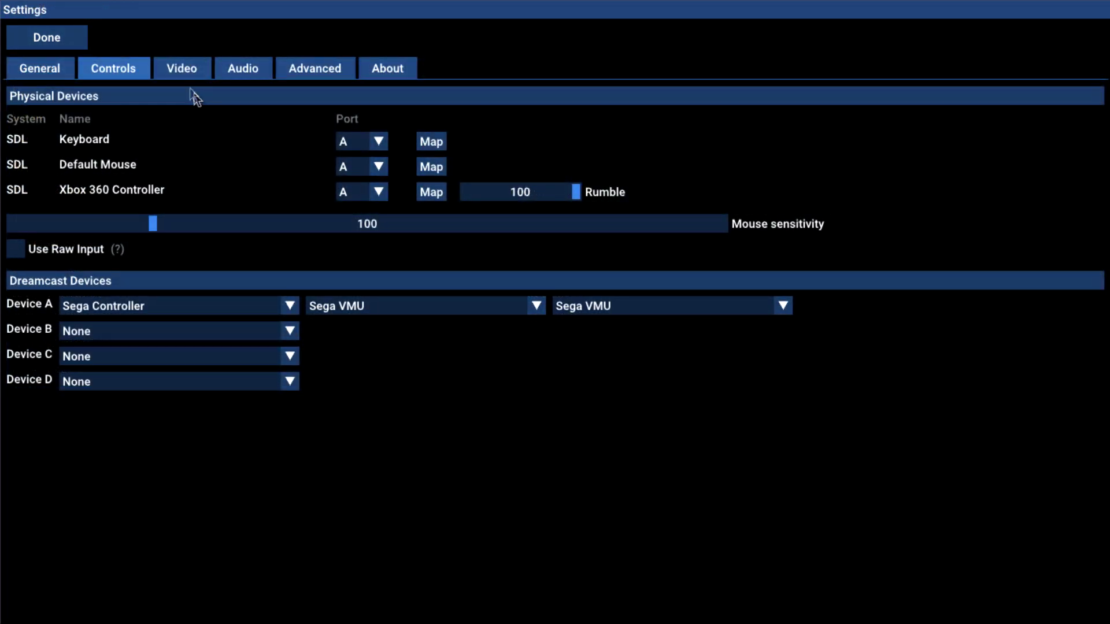
# Step: Lower the internal resolution to 426x240 (Half) in the video settings
pyautogui.click(178, 71)
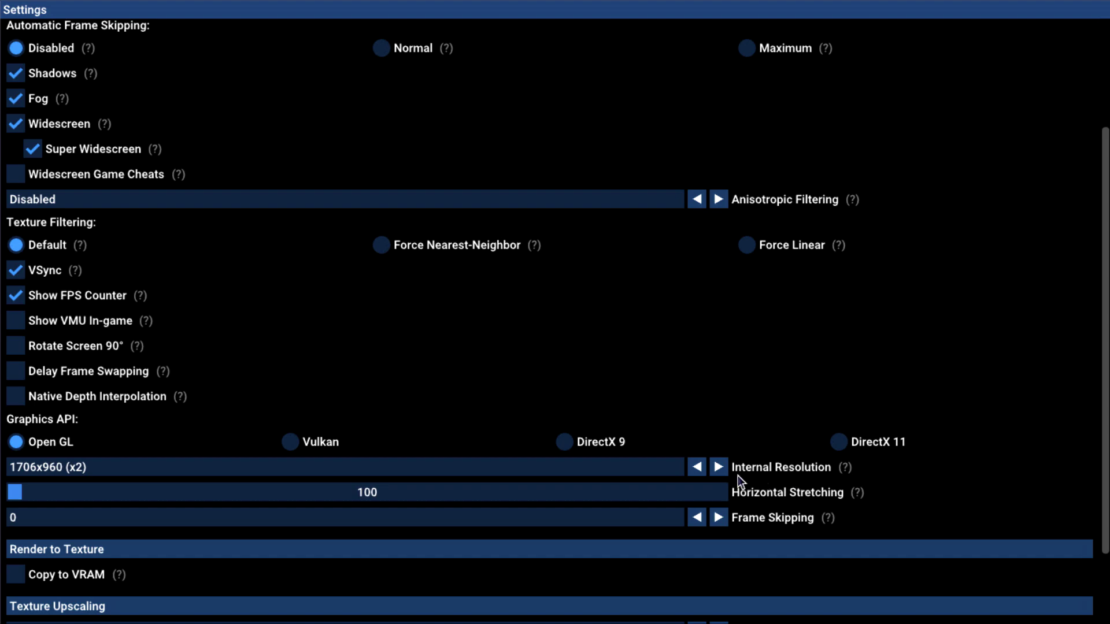
pyautogui.click(697, 467)
pyautogui.click(698, 468)
pyautogui.click(697, 467)
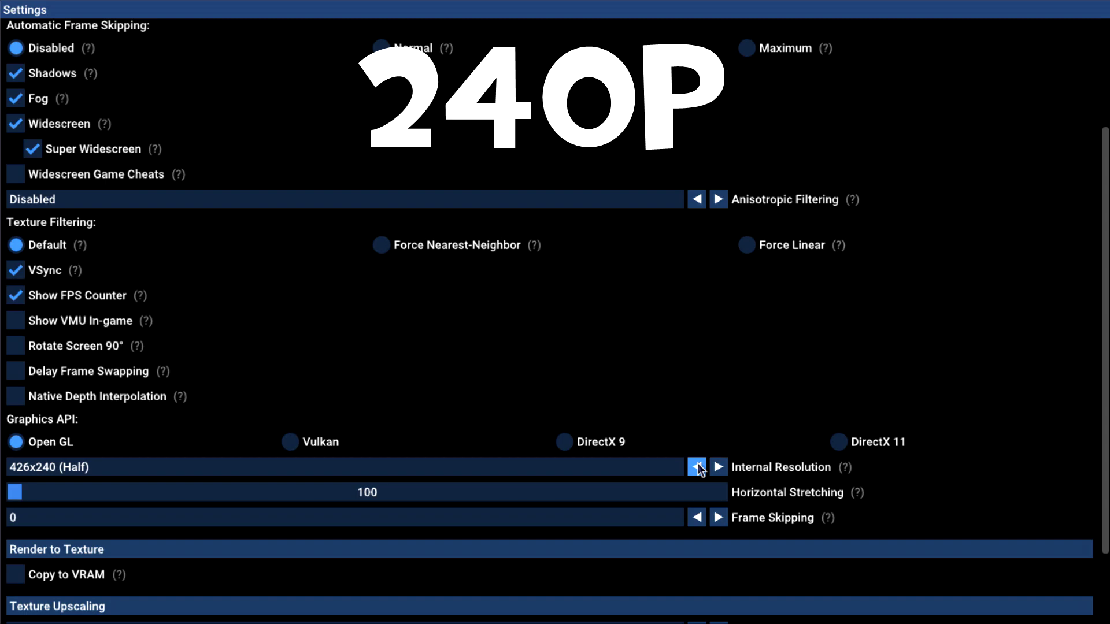
# Step: Raise the internal resolution step by step past 1280x720 (x1.5)
pyautogui.click(718, 467)
pyautogui.click(718, 467)
pyautogui.click(718, 467)
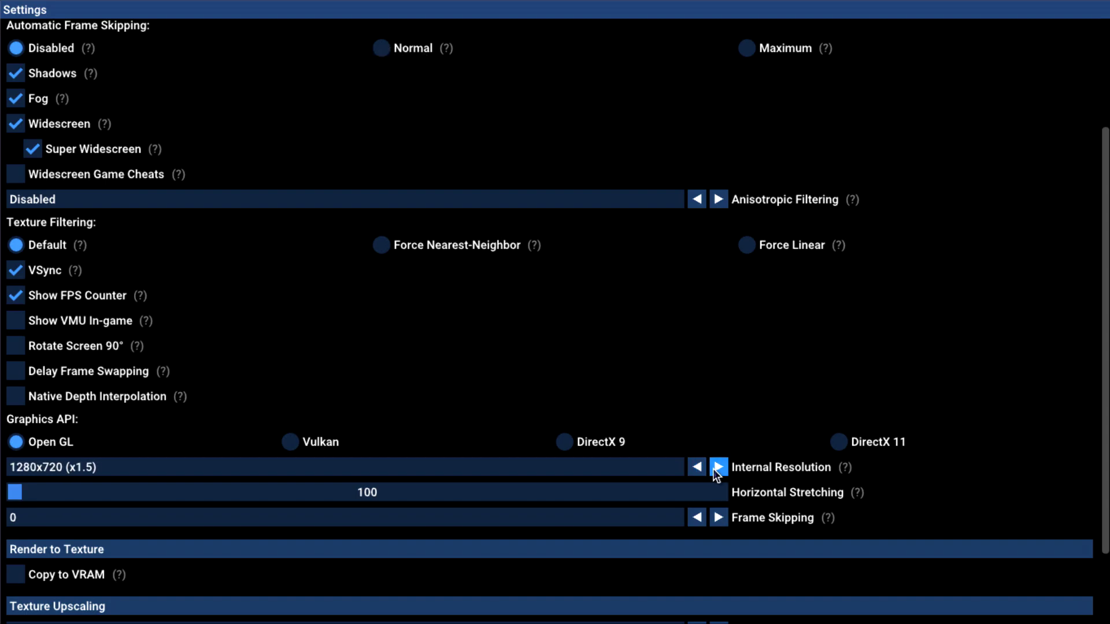
pyautogui.click(718, 467)
pyautogui.click(718, 467)
pyautogui.click(718, 467)
pyautogui.click(718, 467)
pyautogui.click(718, 467)
pyautogui.click(718, 467)
pyautogui.click(718, 467)
pyautogui.click(717, 468)
# Step: Reduce the internal resolution back down to 426x240 (Half)
pyautogui.click(700, 470)
pyautogui.click(699, 471)
pyautogui.click(700, 470)
pyautogui.click(699, 470)
pyautogui.click(700, 472)
pyautogui.click(699, 471)
pyautogui.click(700, 472)
pyautogui.click(699, 472)
pyautogui.click(699, 471)
pyautogui.click(699, 472)
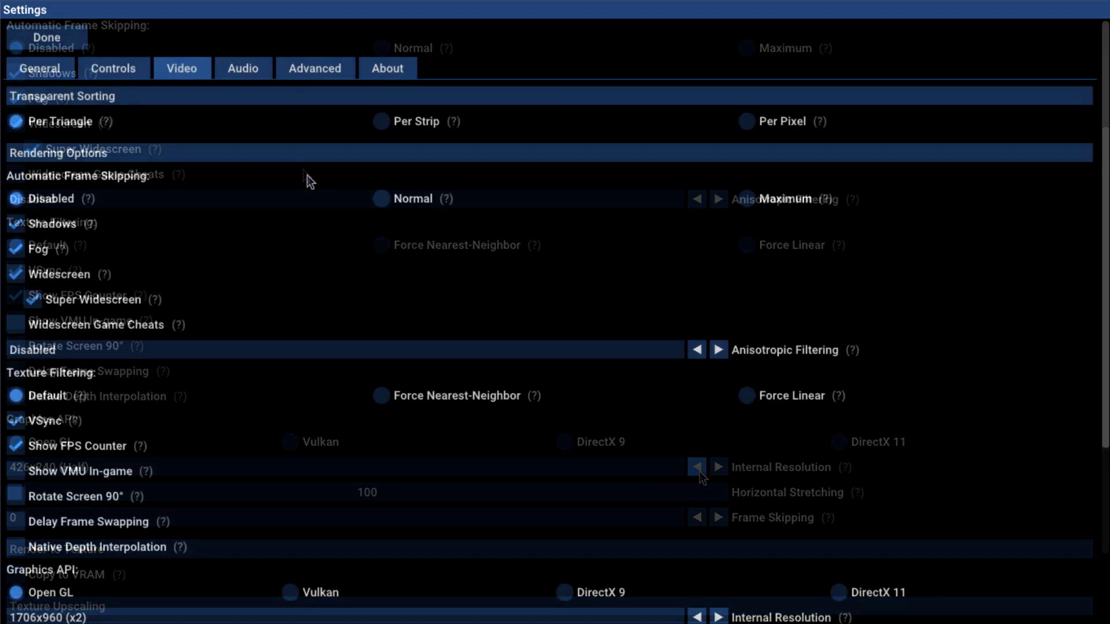
# Step: Examine the audio settings, including the volume level, and the advanced settings
pyautogui.click(259, 69)
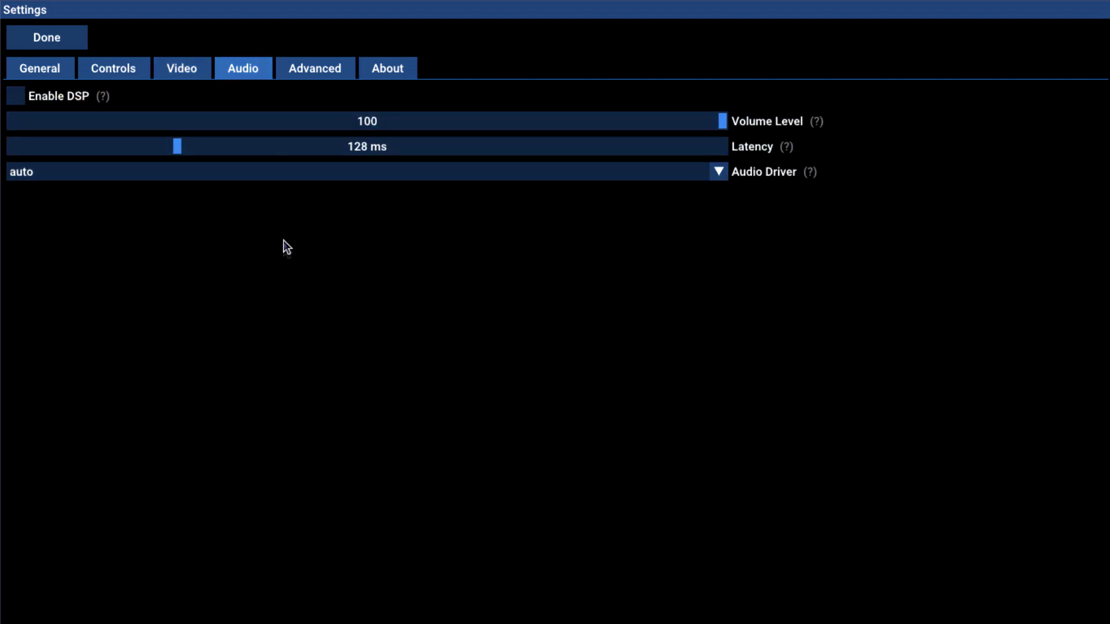
pyautogui.moveTo(720, 122); pyautogui.dragTo(751, 142)
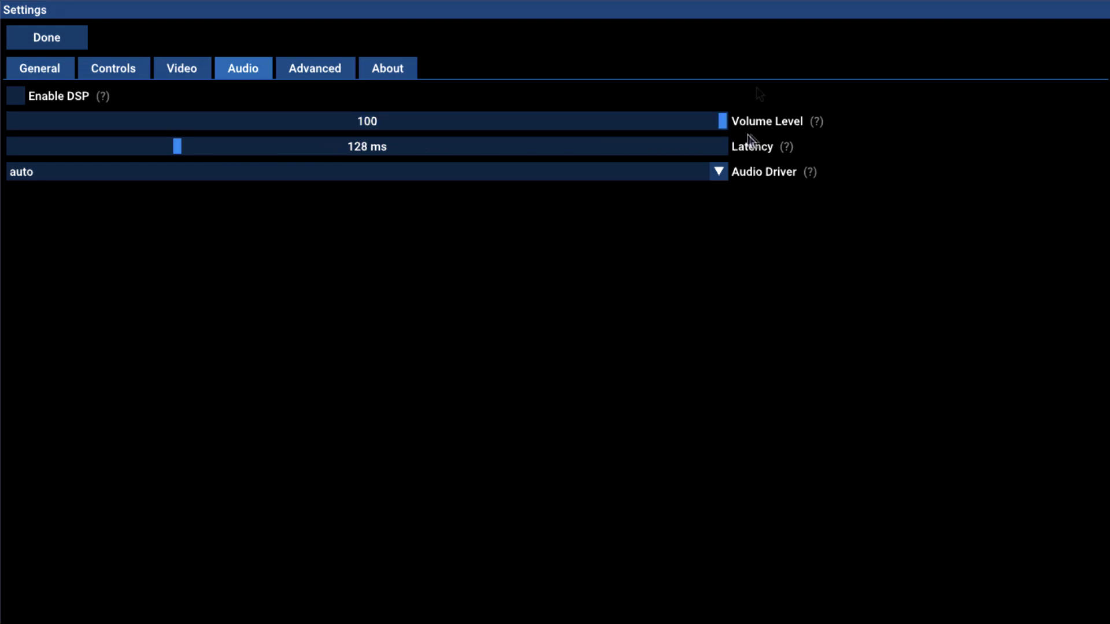
pyautogui.click(332, 74)
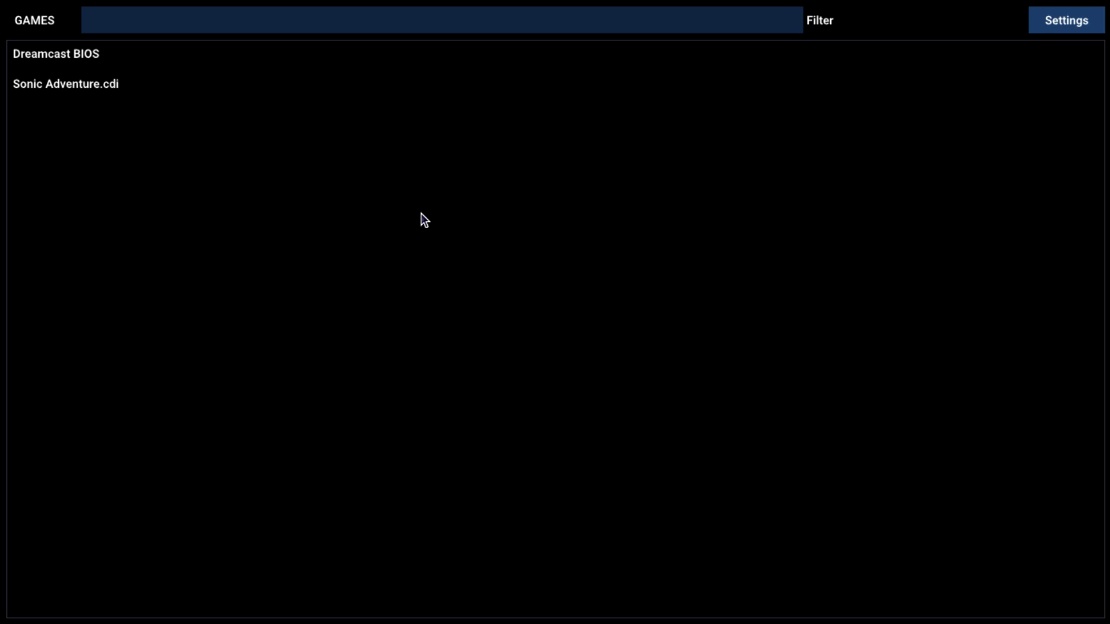
# Step: Launch Sonic Adventure.cdi from the games list and open the emulator menu while playing
pyautogui.click(304, 91)
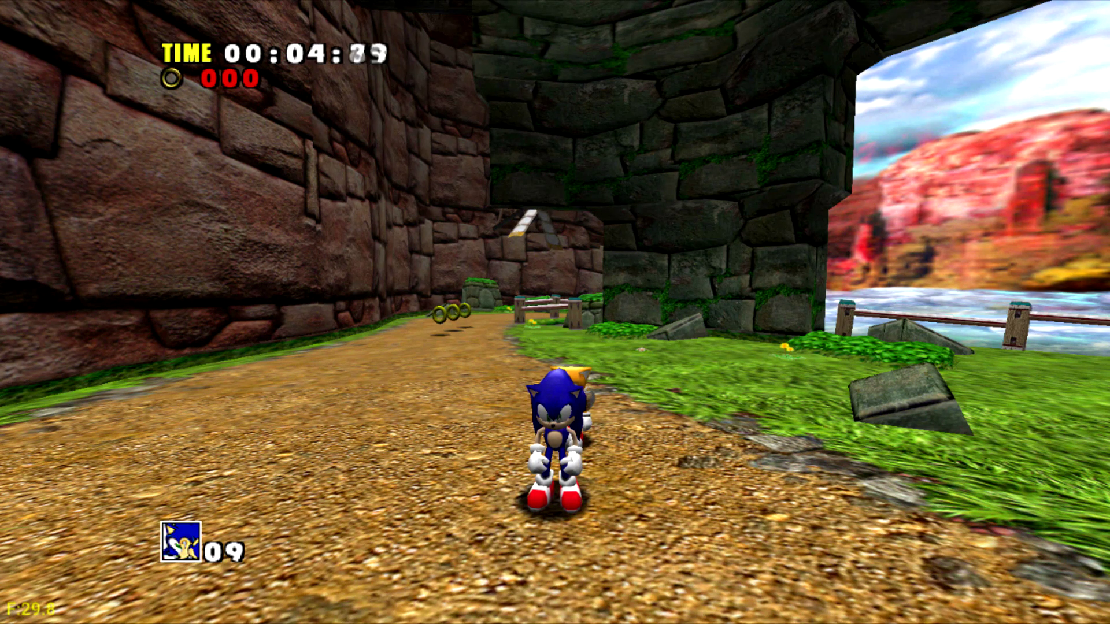
pyautogui.press('Tab')
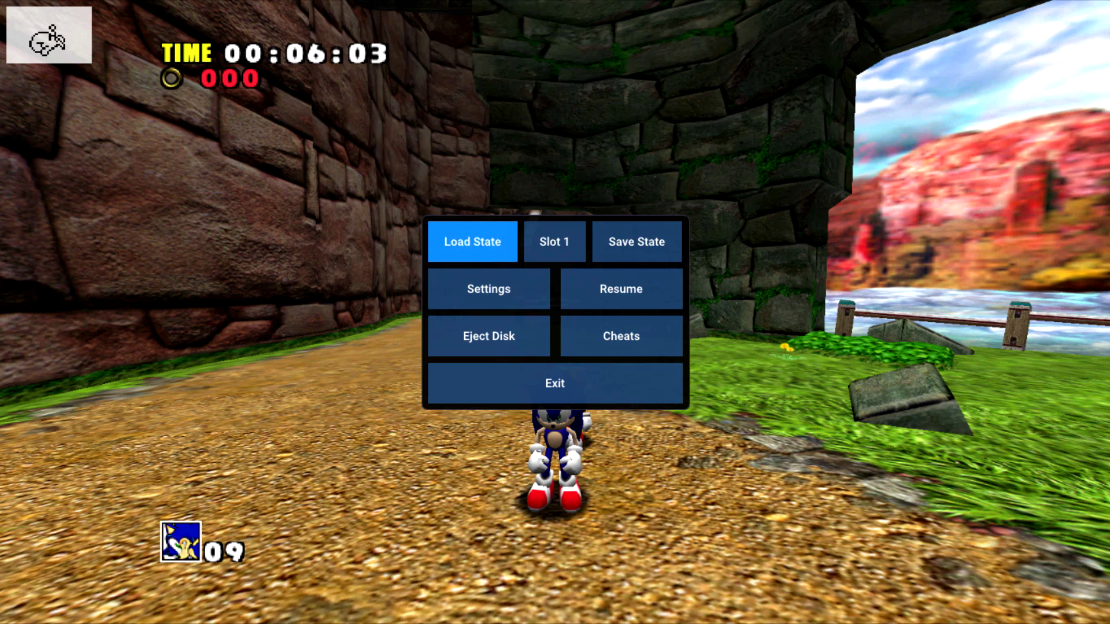
# Step: Try loading and saving the game state and select state slot 2
pyautogui.click(479, 234)
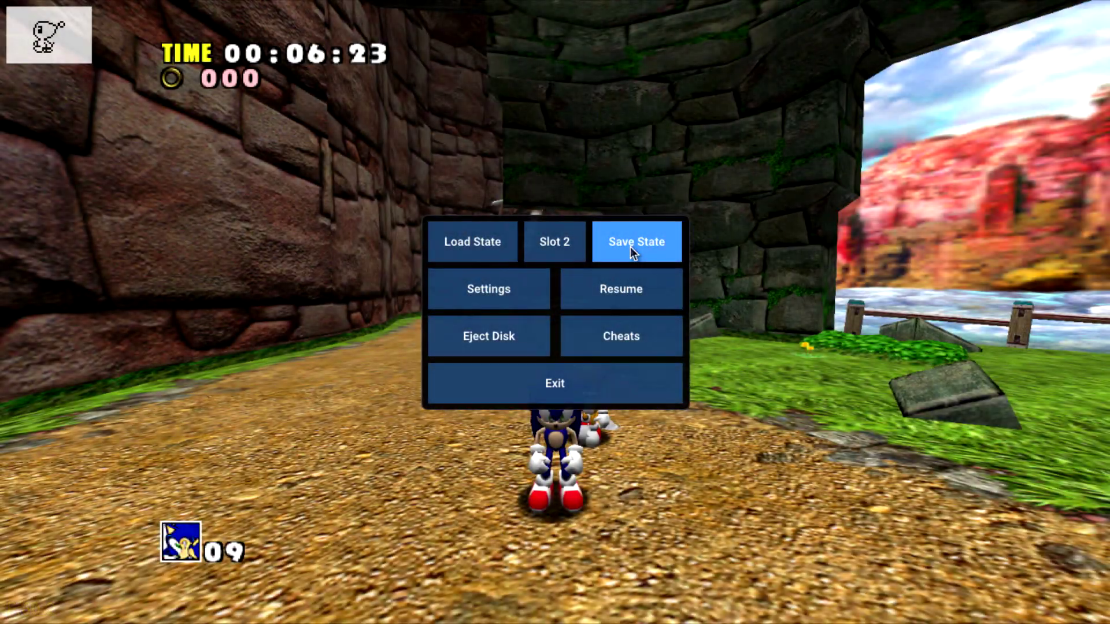
pyautogui.click(633, 253)
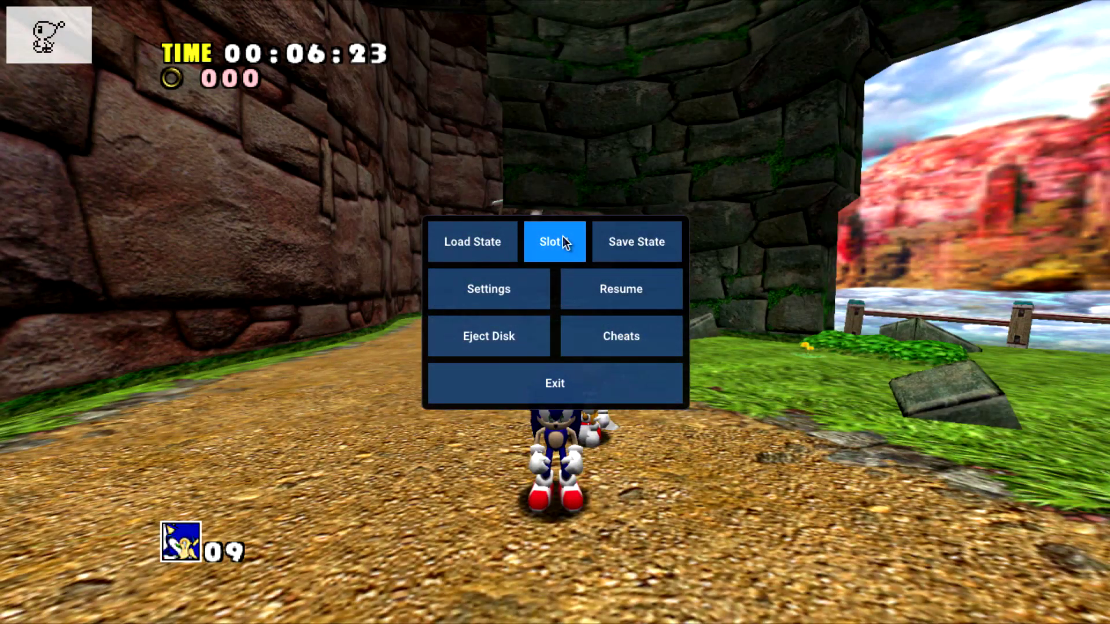
pyautogui.click(563, 236)
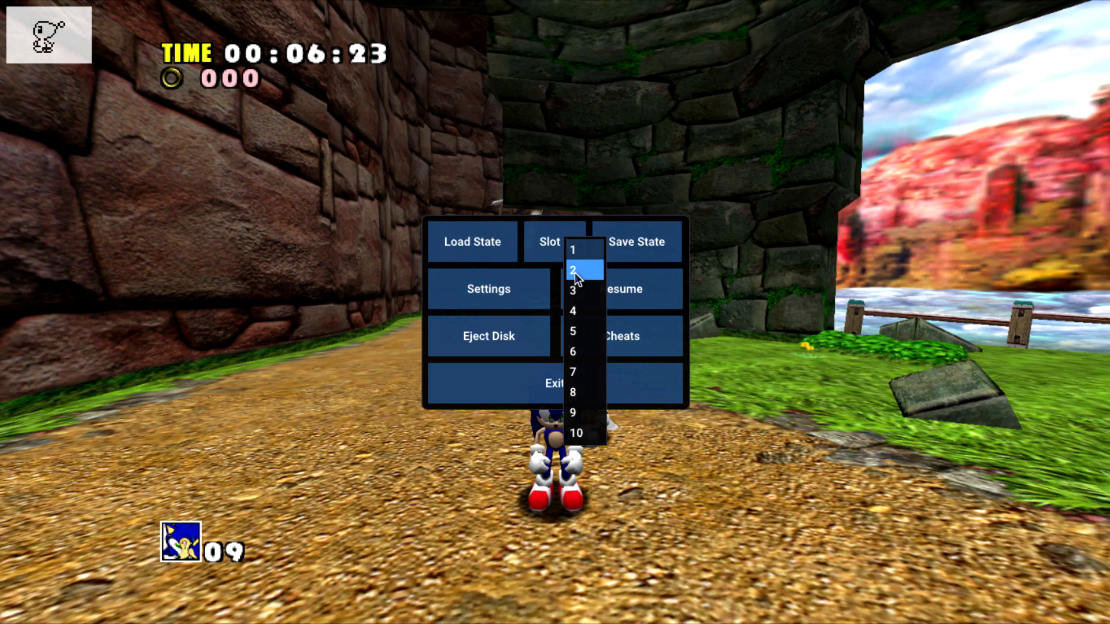
pyautogui.click(573, 270)
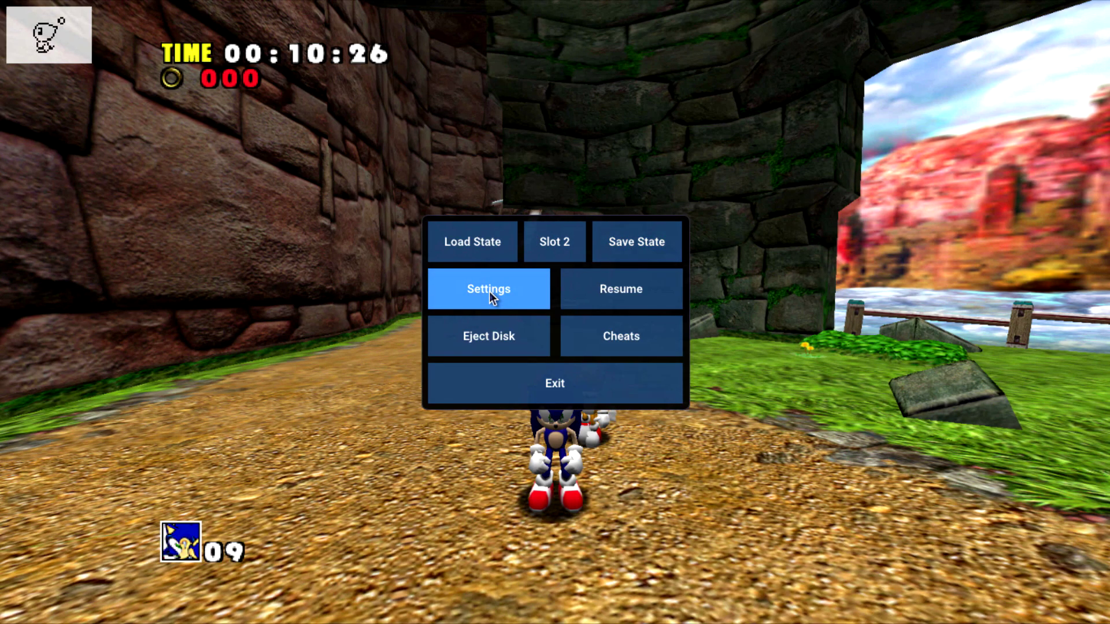
# Step: Look through every settings category while the game is paused and return to the emulator menu
pyautogui.click(489, 292)
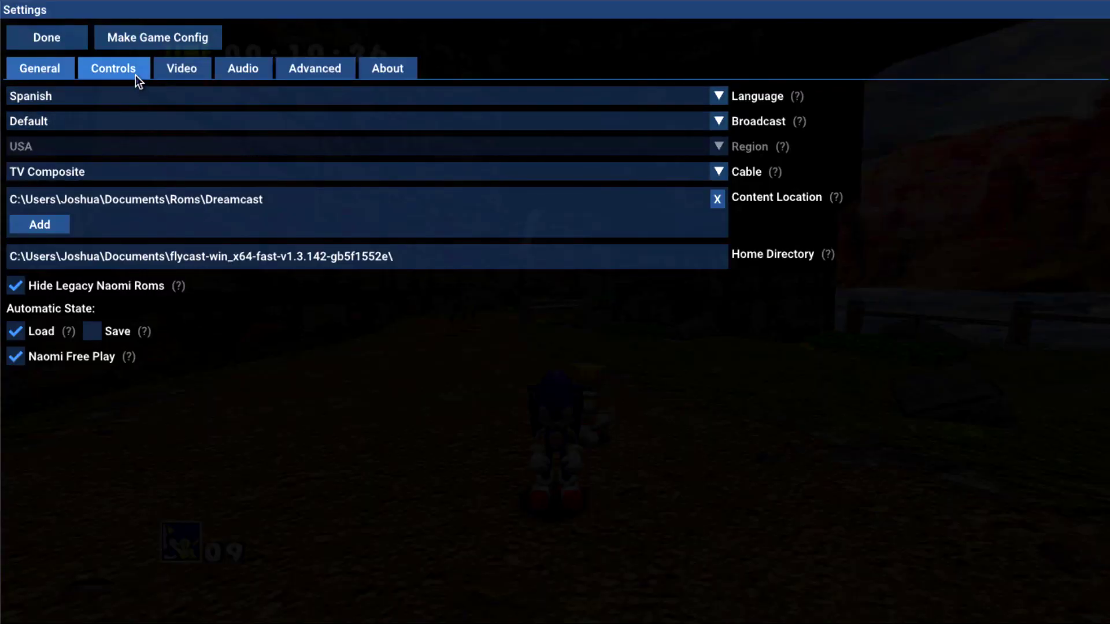
pyautogui.click(135, 75)
pyautogui.click(179, 74)
pyautogui.click(235, 74)
pyautogui.click(311, 68)
pyautogui.click(387, 71)
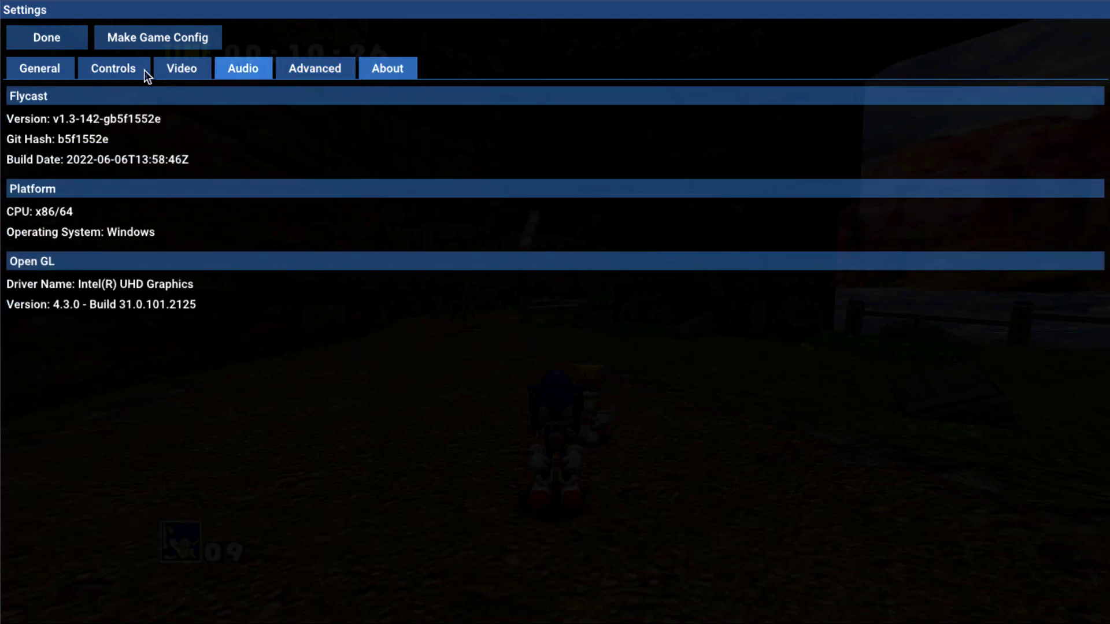
pyautogui.click(52, 62)
pyautogui.click(47, 37)
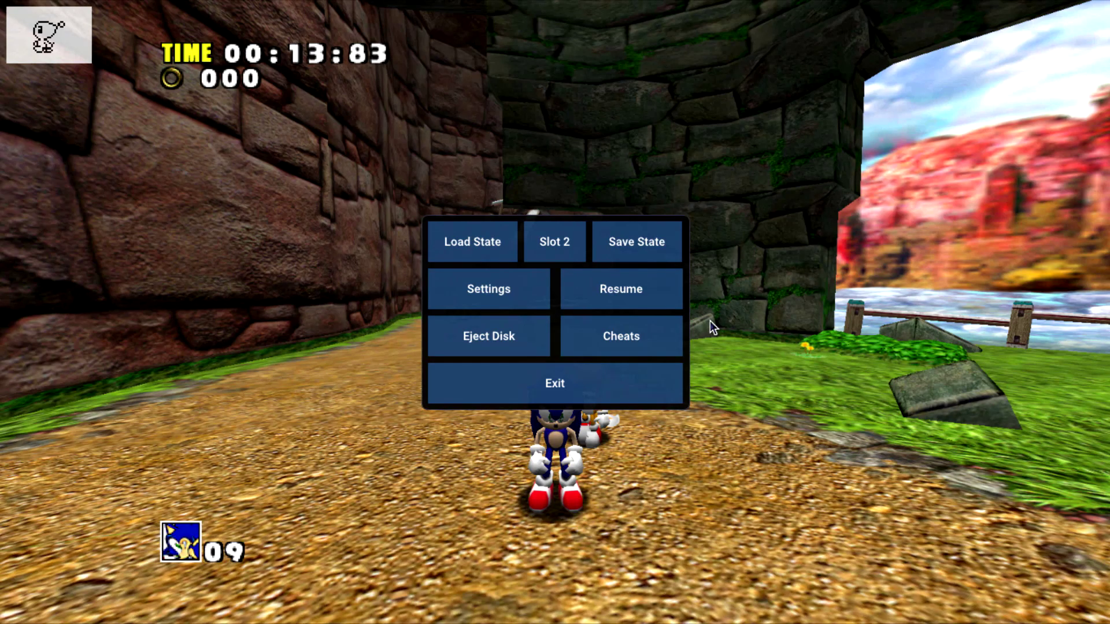
# Step: Enable the first 60 FPS cheat and the second USA widescreen cheat, and resume the game
pyautogui.click(654, 334)
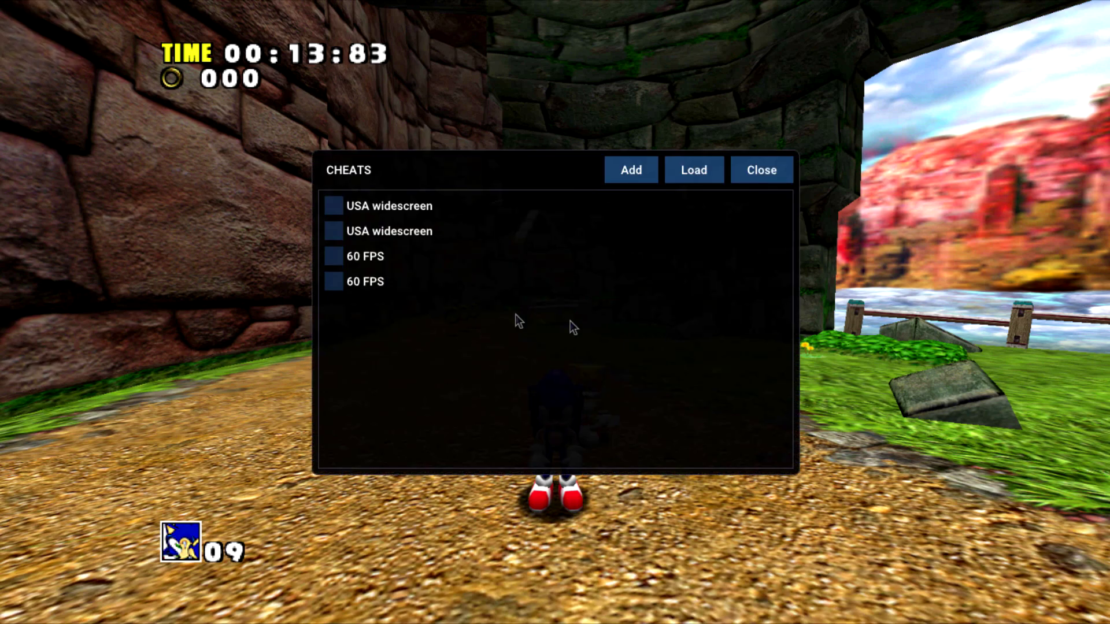
pyautogui.click(334, 256)
pyautogui.click(333, 231)
pyautogui.press('Escape')
pyautogui.click(659, 292)
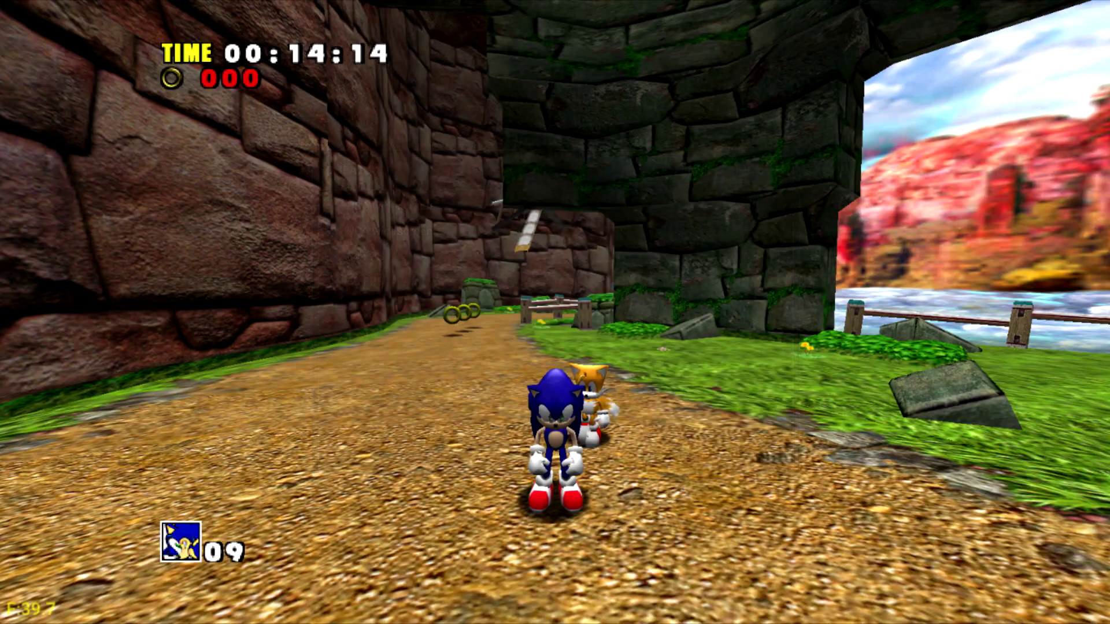
# Step: Run Sonic forward along the path and eject the game disk through the emulator menu
pyautogui.press('Up')
pyautogui.press('Tab')
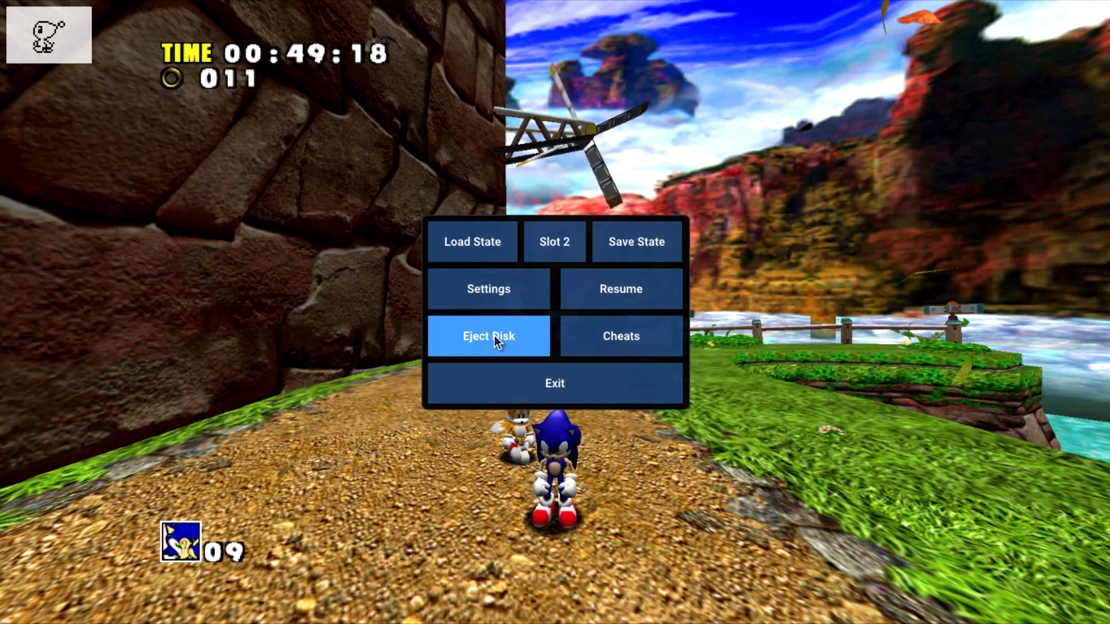
pyautogui.click(495, 341)
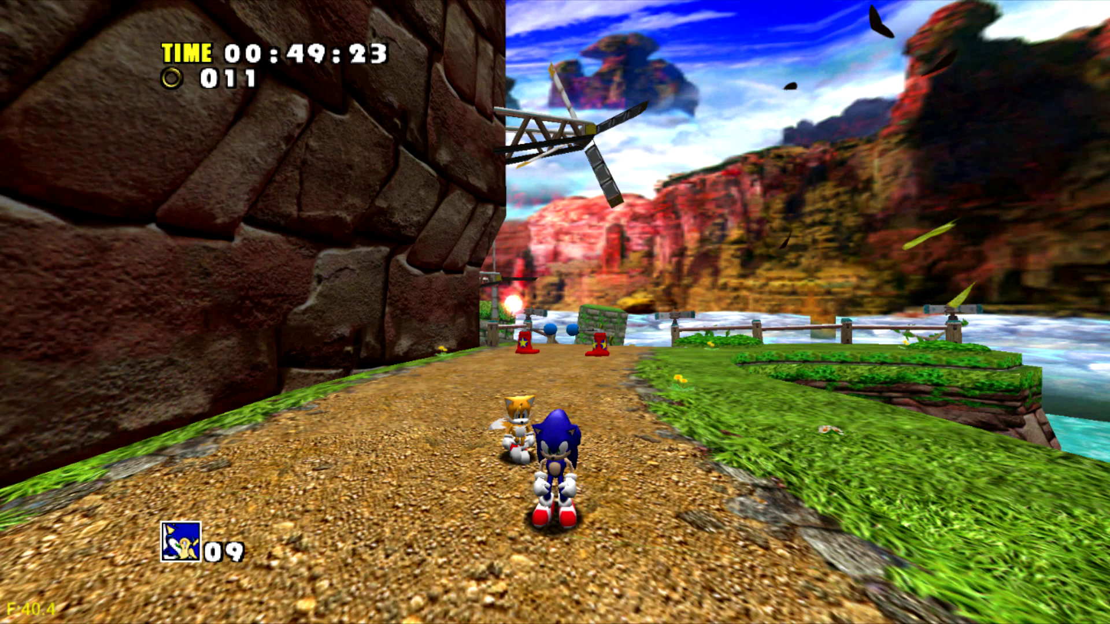